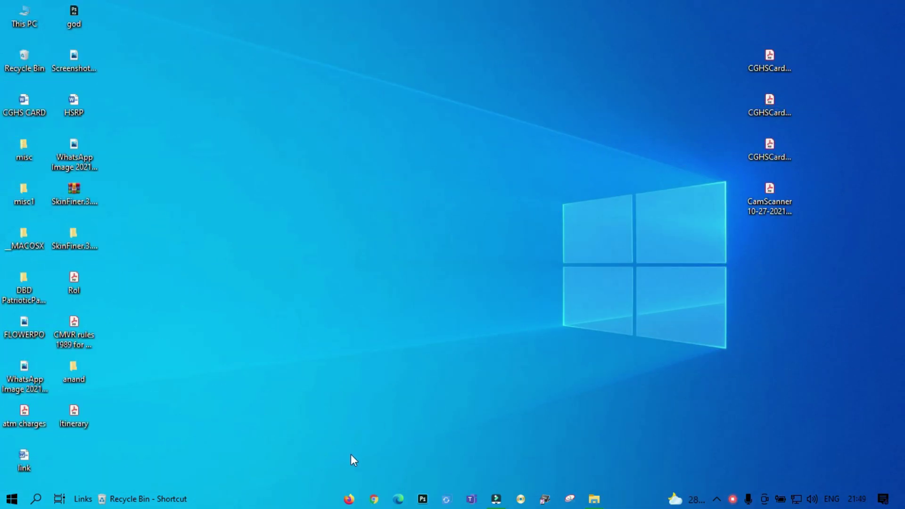
Step: Open Chrome, search Google for "pli online payment", and open the Customer Login page of India Post's Postal Life Insurance site
{"action": "left_click", "coordinate": [371, 504]}
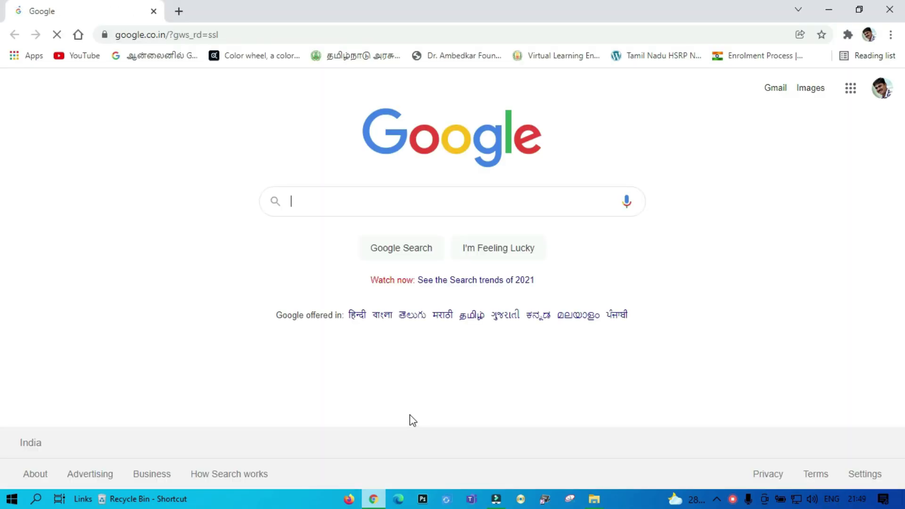
{"action": "left_click", "coordinate": [353, 203]}
{"action": "type", "text": "PLI"}
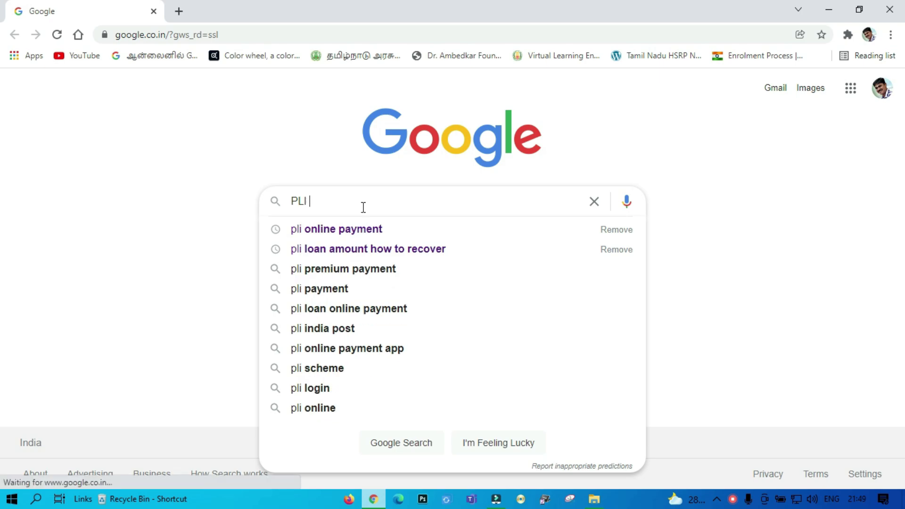
{"action": "left_click", "coordinate": [372, 230]}
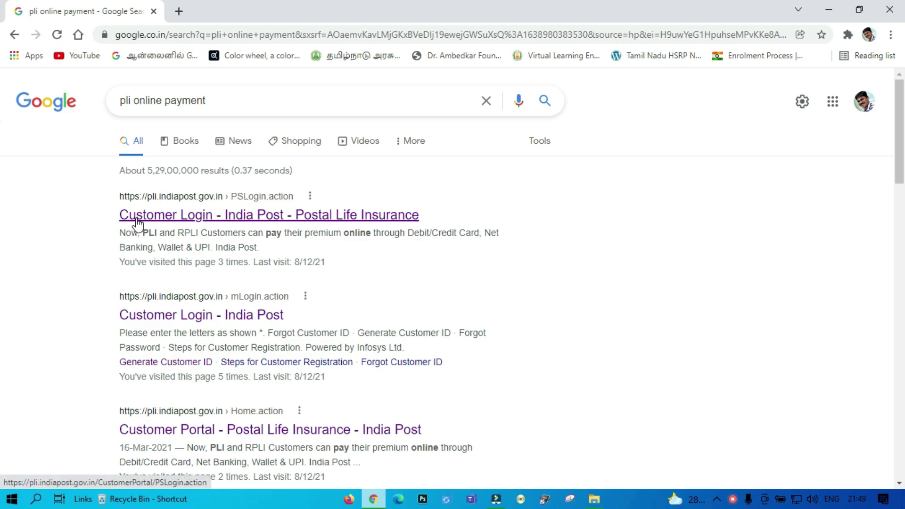
{"action": "left_click", "coordinate": [203, 220]}
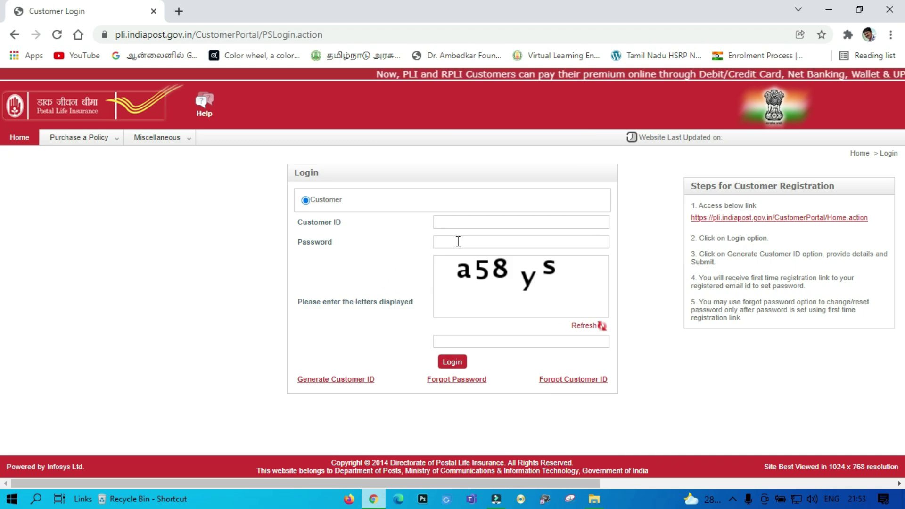
Step: Open the Generate Customer ID form and fill in the policy number, sum assured and insured first name
{"action": "left_click", "coordinate": [355, 387]}
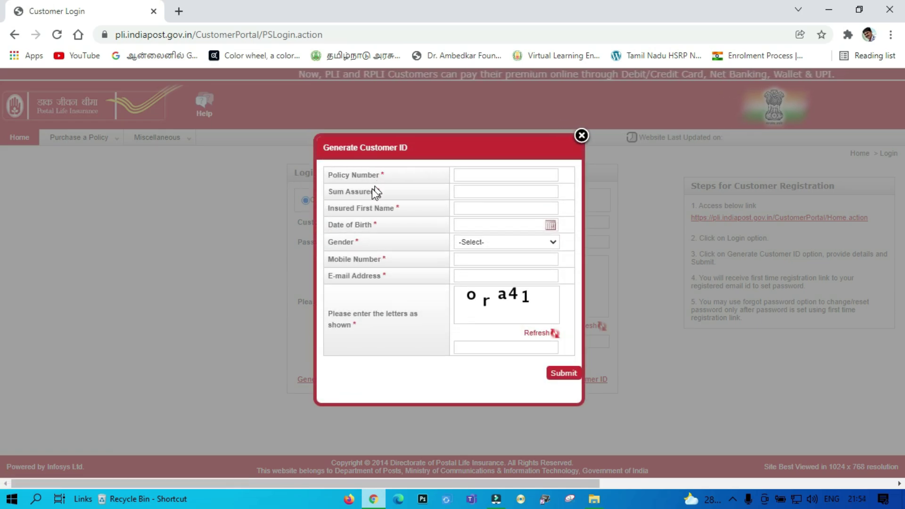
{"action": "left_click", "coordinate": [458, 177]}
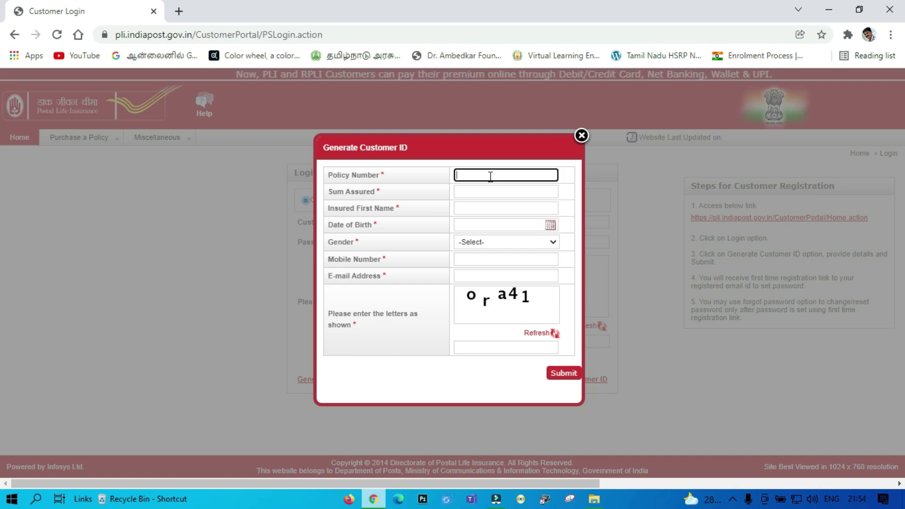
{"action": "type", "text": "0"}
{"action": "key", "text": "Tab"}
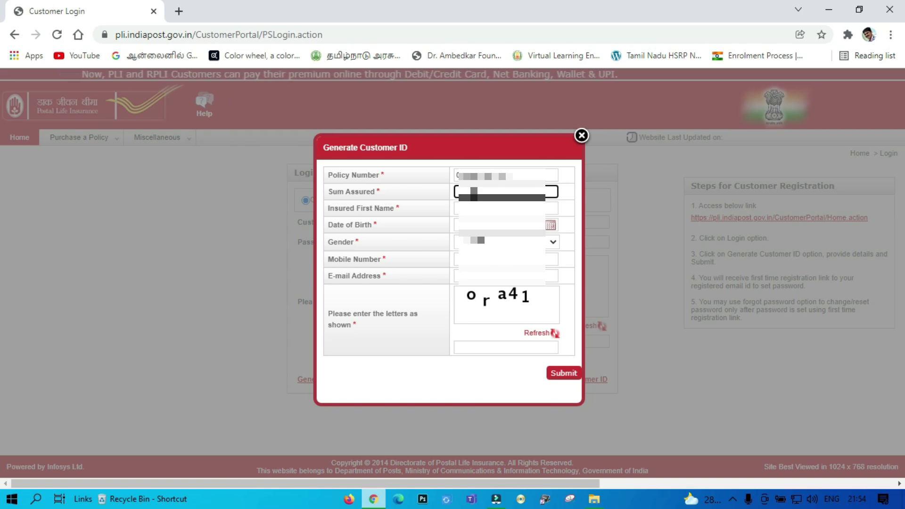
{"action": "type", "text": "5"}
{"action": "key", "text": "Tab"}
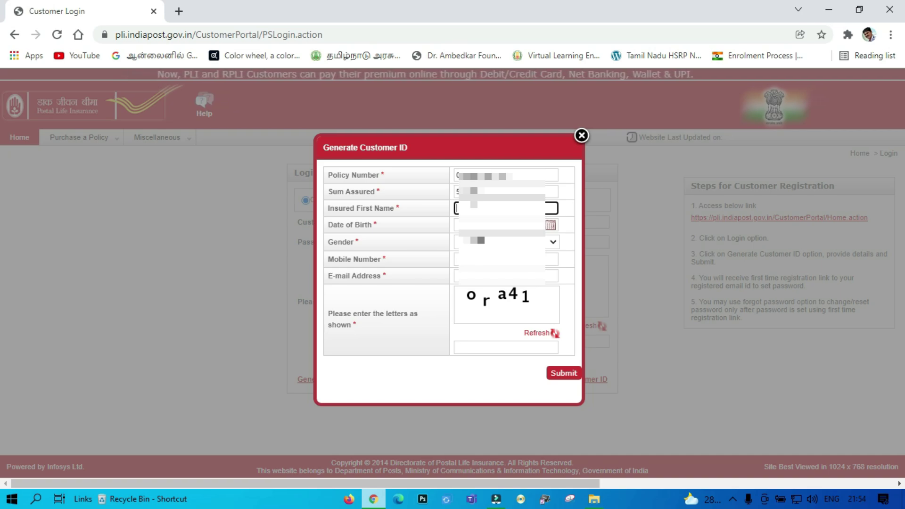
{"action": "type", "text": "A"}
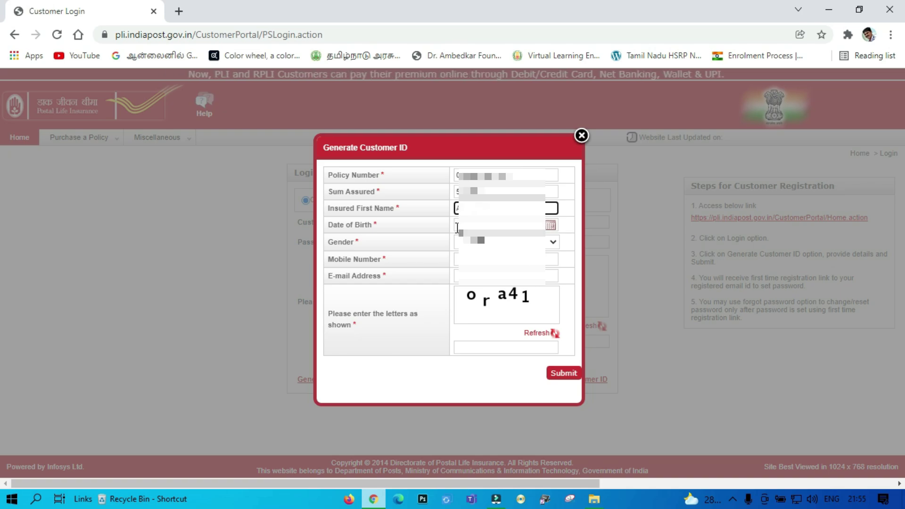
Step: Choose the insured person's date of birth from the calendar by year, month and day
{"action": "left_click", "coordinate": [552, 227]}
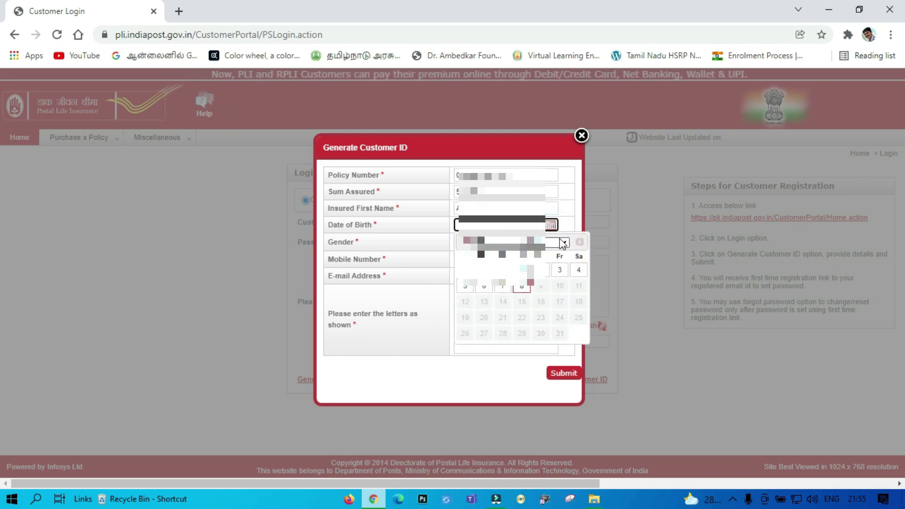
{"action": "left_click", "coordinate": [561, 242]}
{"action": "scroll", "coordinate": [542, 292], "scroll_direction": "up", "scroll_amount": 8}
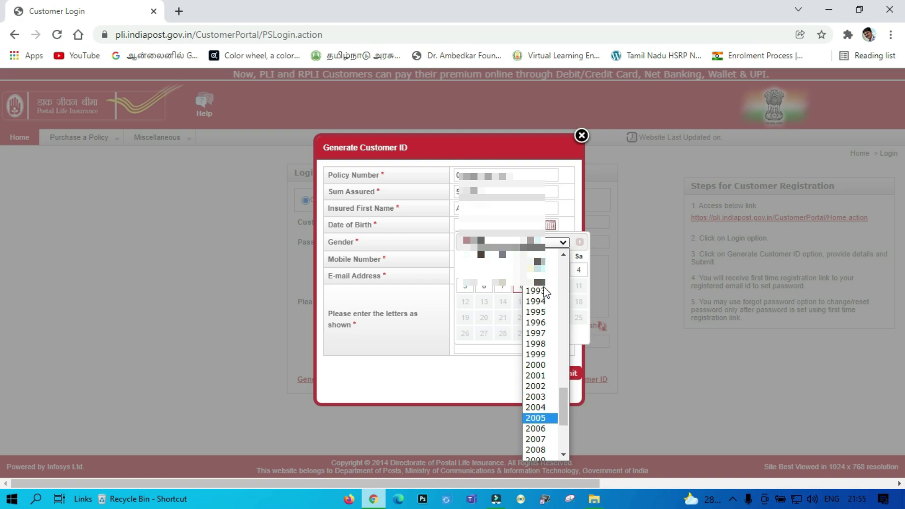
{"action": "left_click", "coordinate": [536, 349]}
{"action": "left_click", "coordinate": [495, 242]}
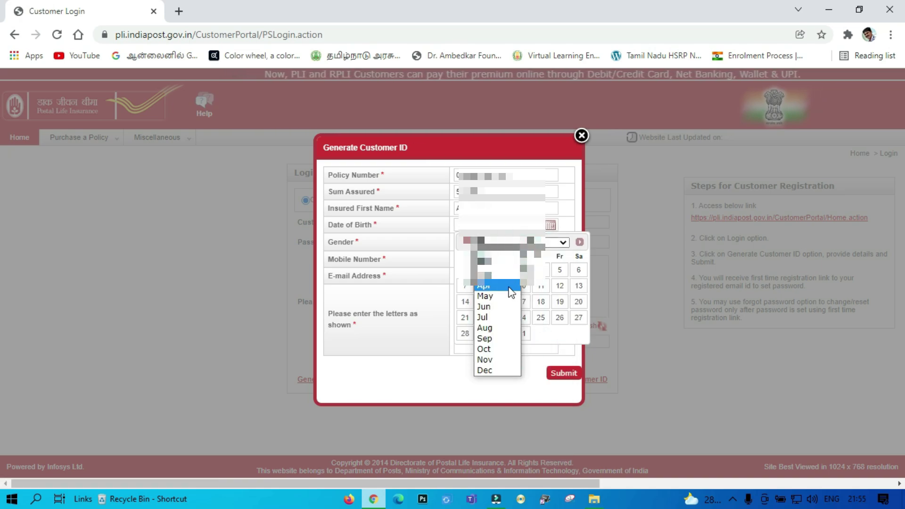
{"action": "left_click", "coordinate": [511, 283]}
{"action": "left_click", "coordinate": [541, 285]}
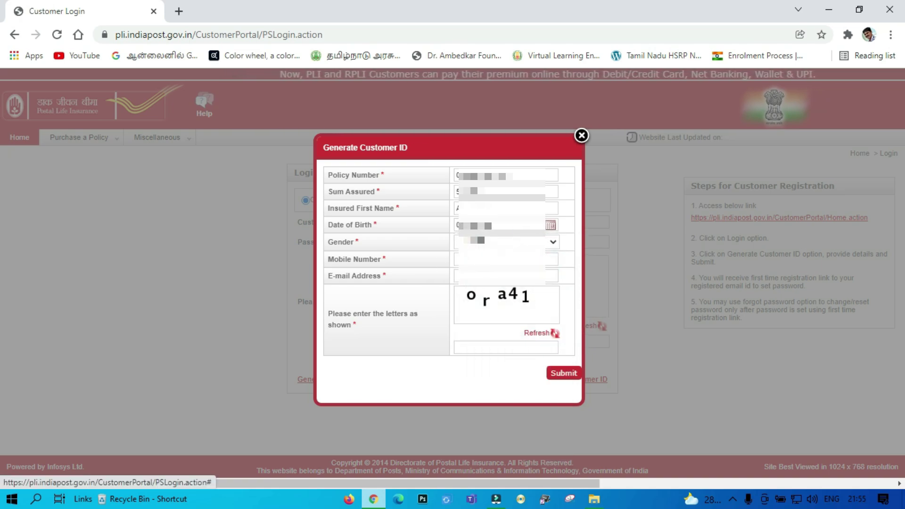
Step: Select the gender and enter the insured person's mobile number and e-mail address
{"action": "left_click", "coordinate": [552, 243]}
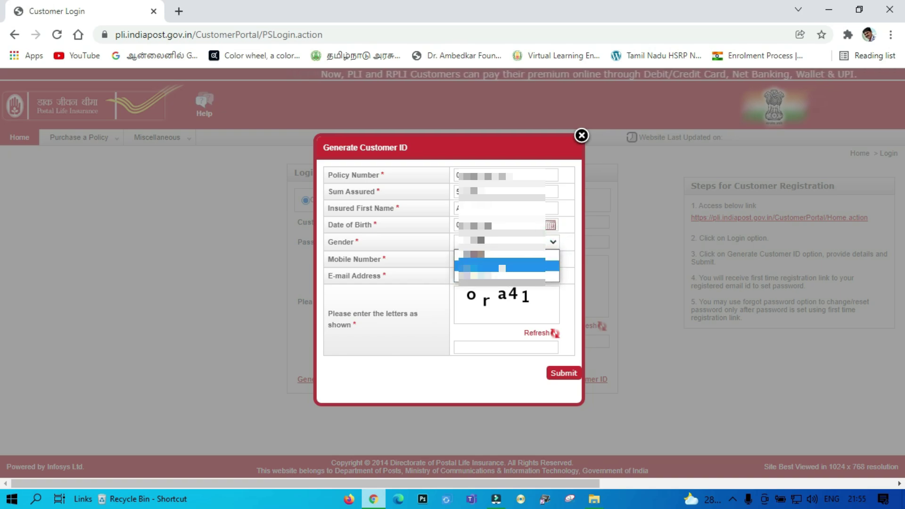
{"action": "left_click", "coordinate": [504, 265]}
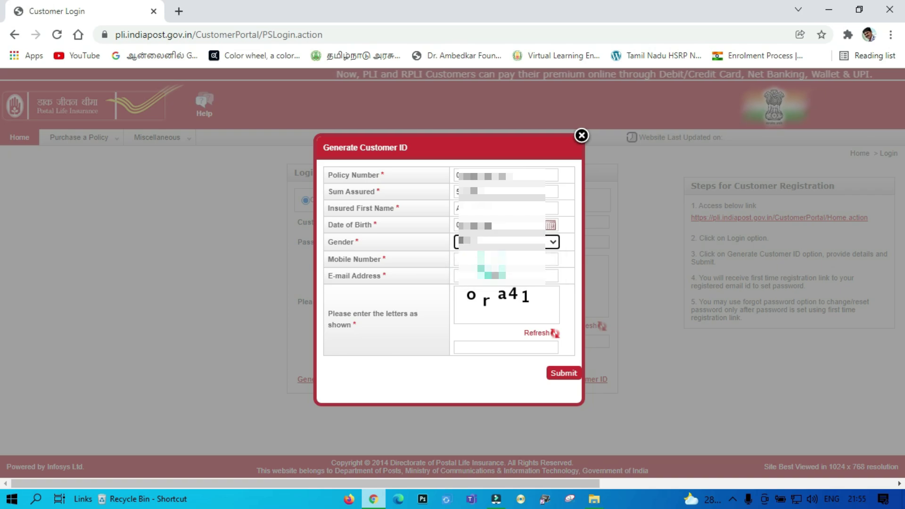
{"action": "left_click", "coordinate": [465, 259]}
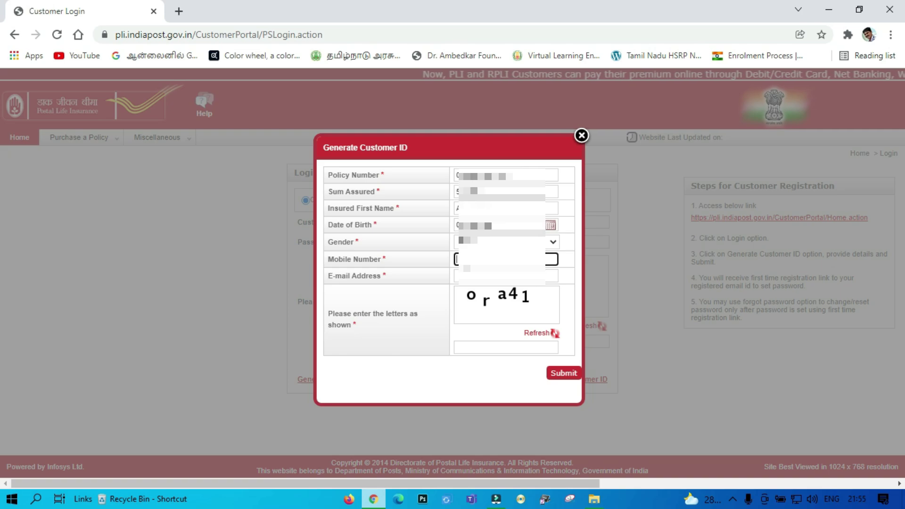
{"action": "type", "text": "9xxxxxxxxx"}
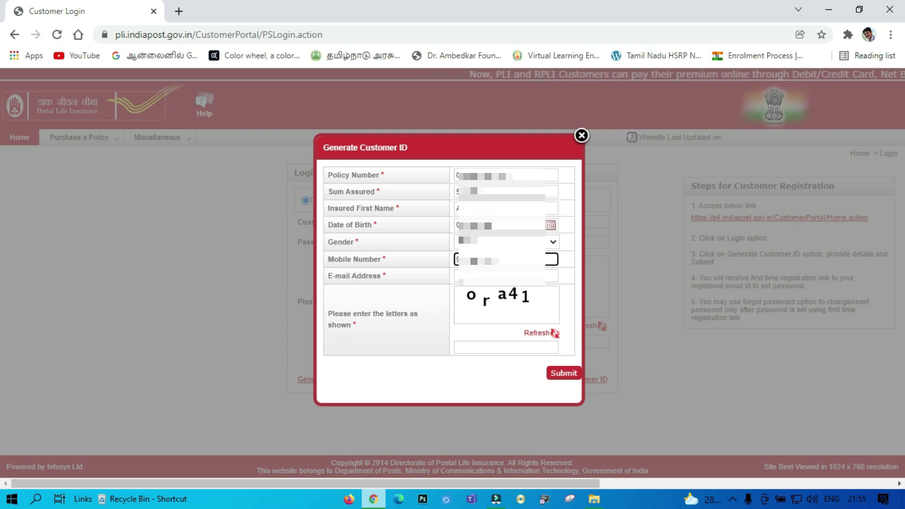
{"action": "left_click", "coordinate": [460, 277]}
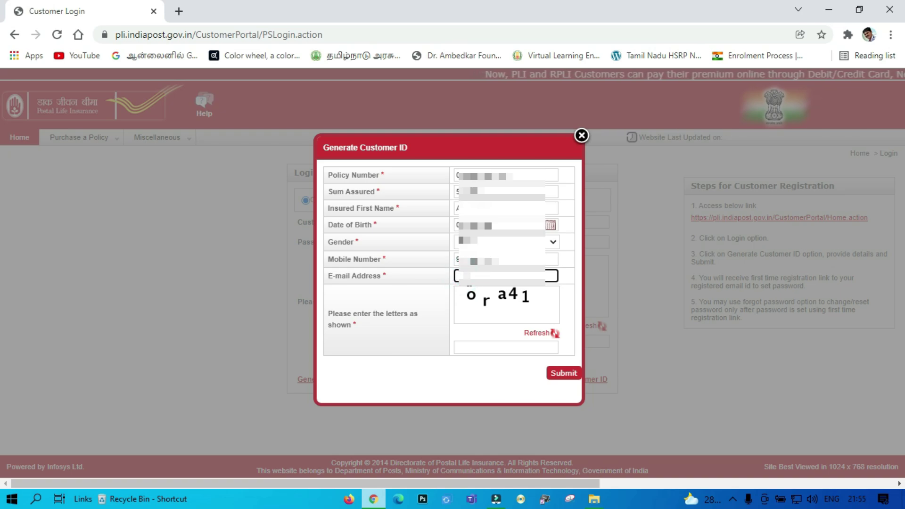
{"action": "key", "text": "ctrl+v"}
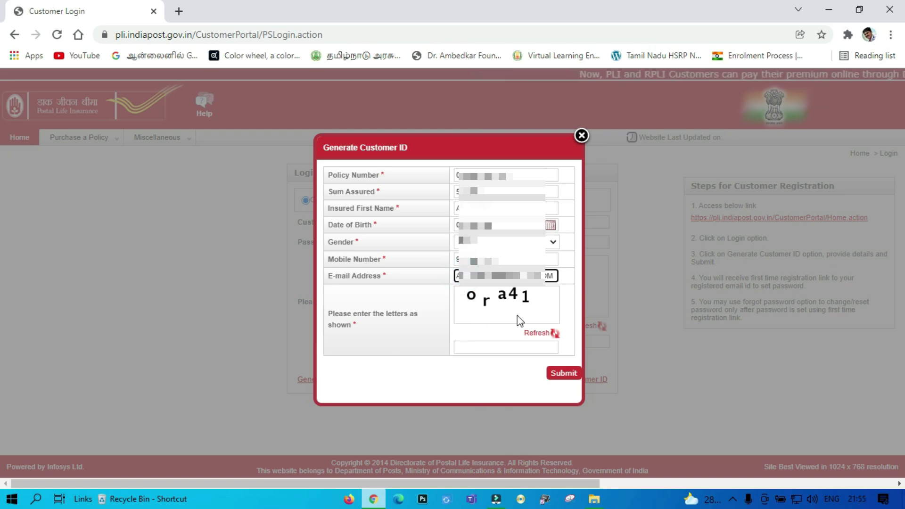
Step: Enter the displayed captcha letters, submit the Generate Customer ID request, and dismiss the confirmation
{"action": "left_click", "coordinate": [486, 346]}
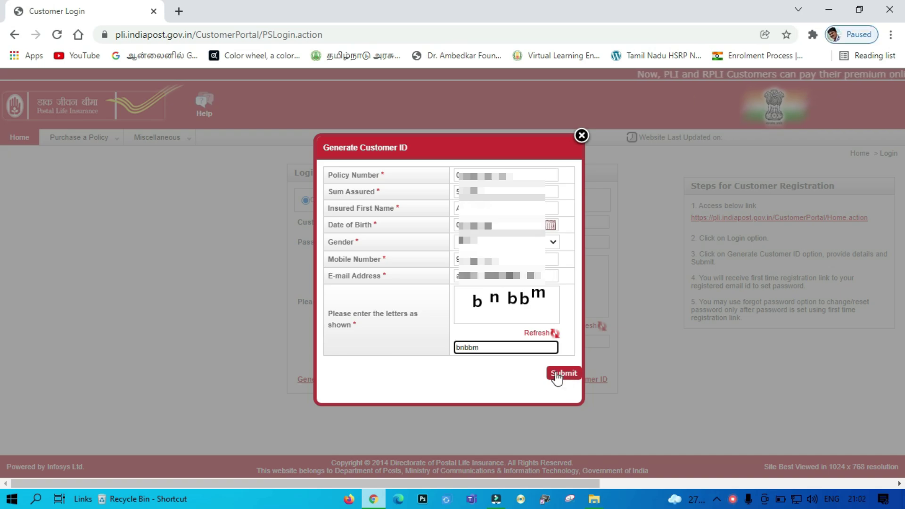
{"action": "left_click", "coordinate": [557, 376]}
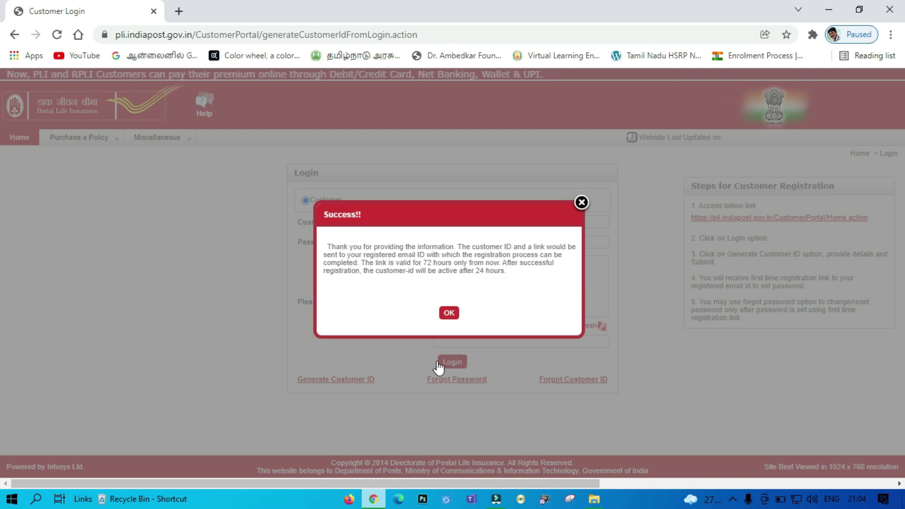
{"action": "left_click", "coordinate": [448, 314]}
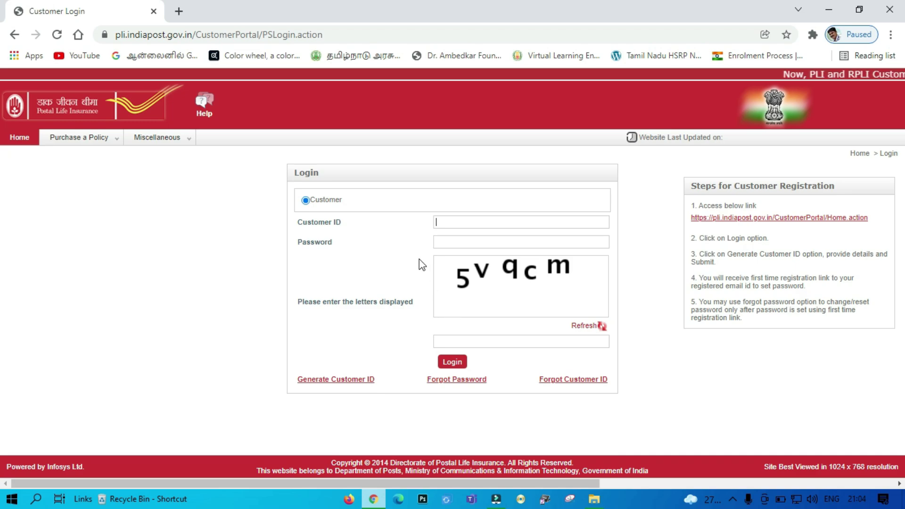
Step: Sign in to Gmail in a new tab and open the Postal Life Insurance registration email from noreplypli
{"action": "left_click", "coordinate": [179, 11]}
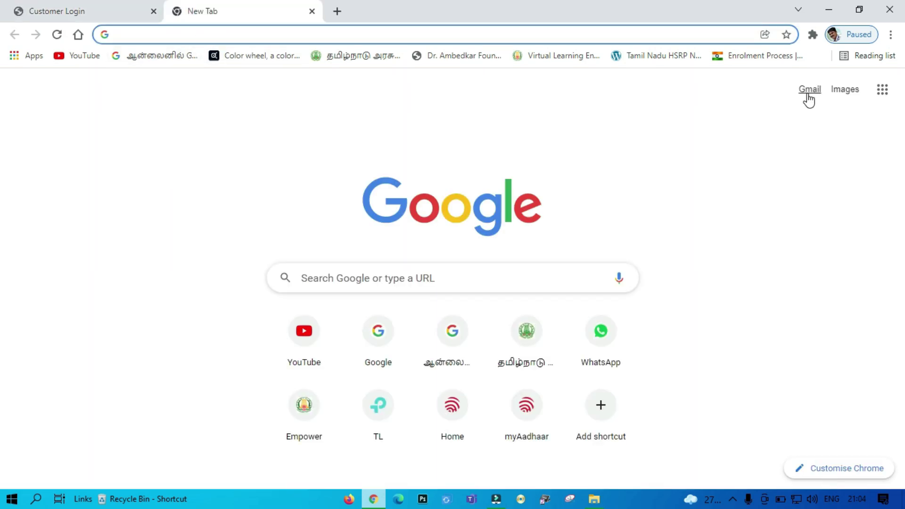
{"action": "left_click", "coordinate": [808, 91]}
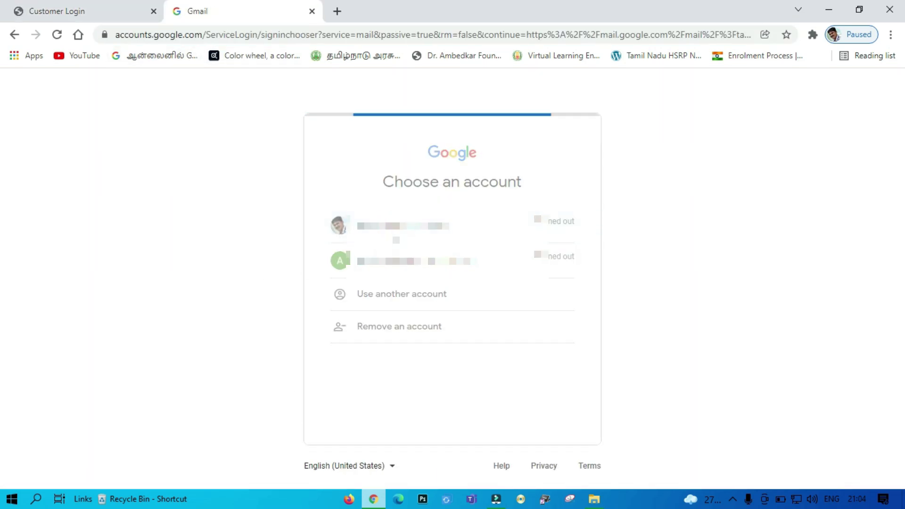
{"action": "left_click", "coordinate": [546, 222]}
{"action": "key", "text": "Return"}
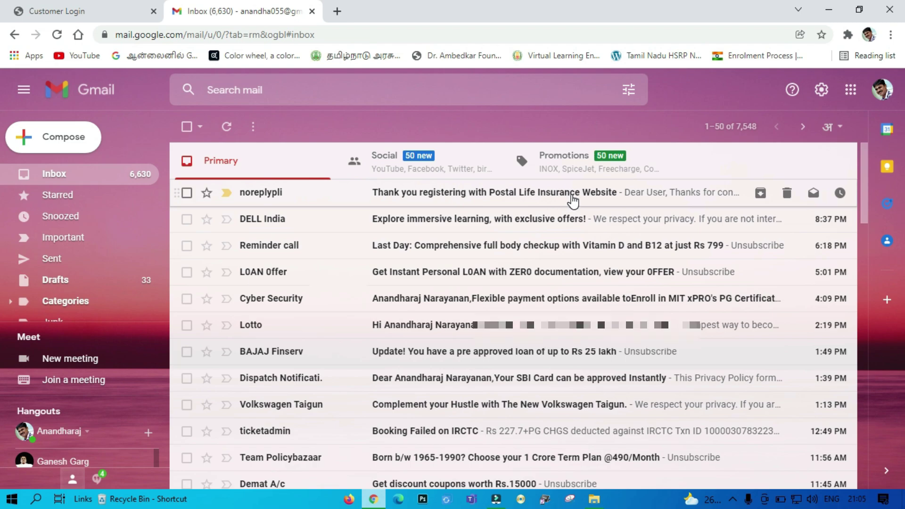
{"action": "left_click", "coordinate": [572, 200]}
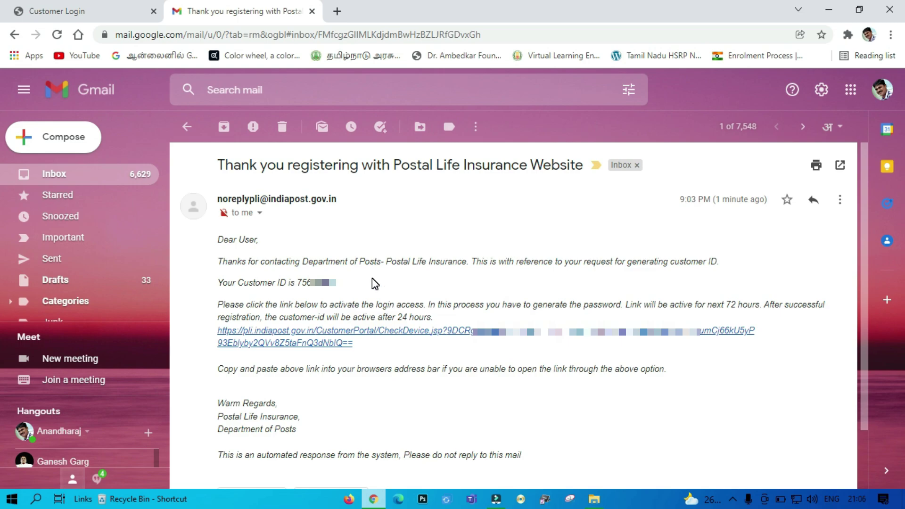
Step: Follow the activation link in the email, set and re-enter a compliant account password, and go to the portal's home page
{"action": "left_click", "coordinate": [347, 338]}
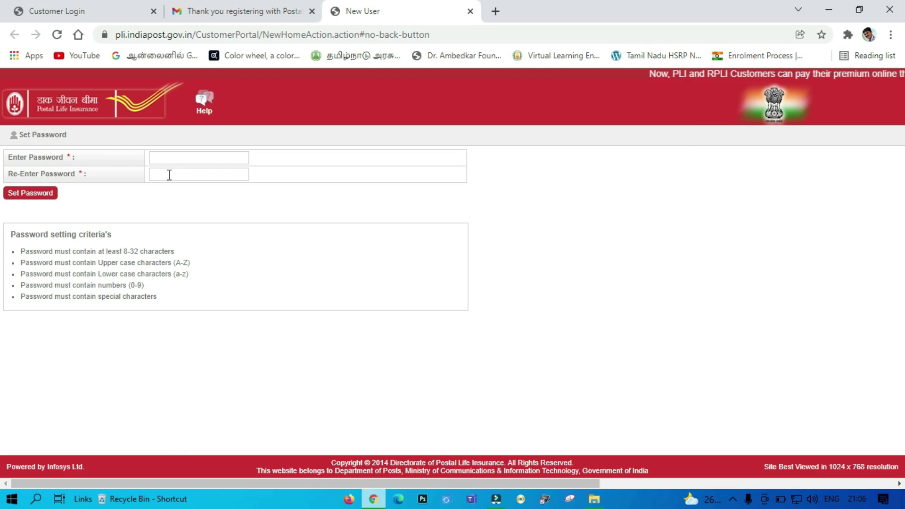
{"action": "left_click", "coordinate": [166, 157]}
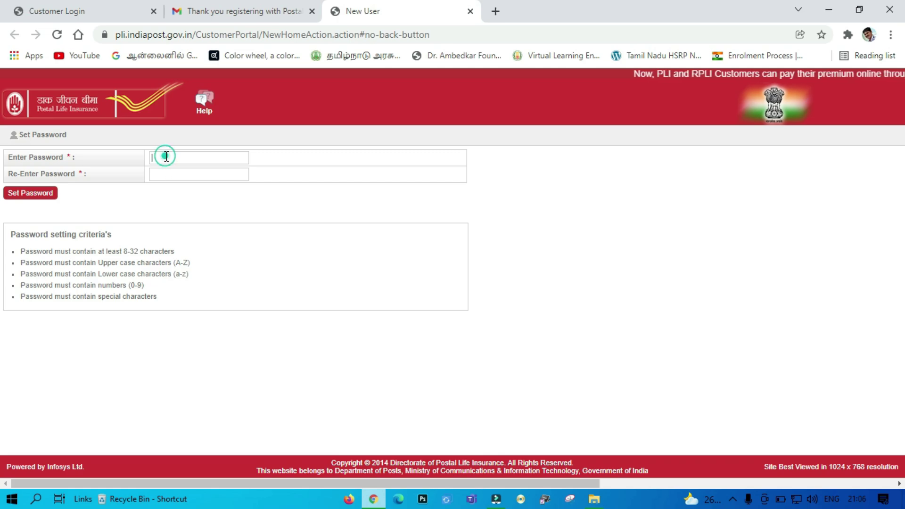
{"action": "left_click", "coordinate": [38, 195]}
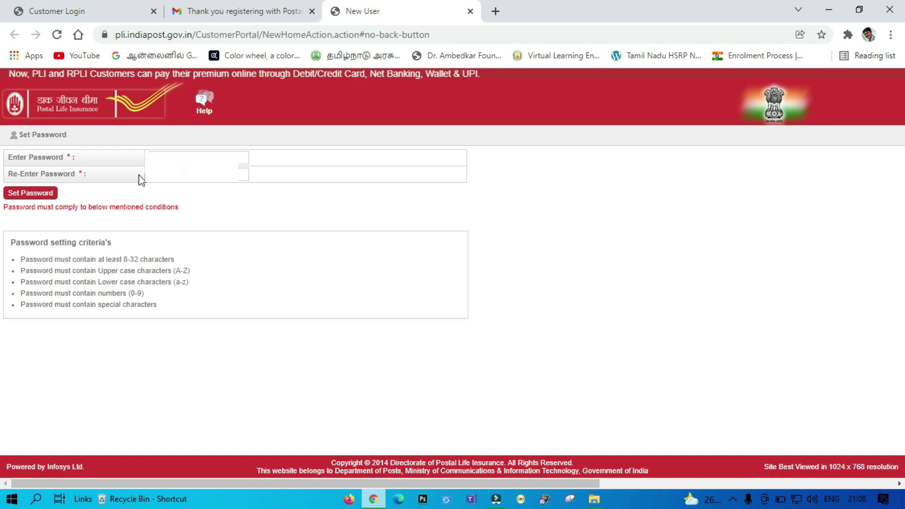
{"action": "left_click", "coordinate": [18, 196]}
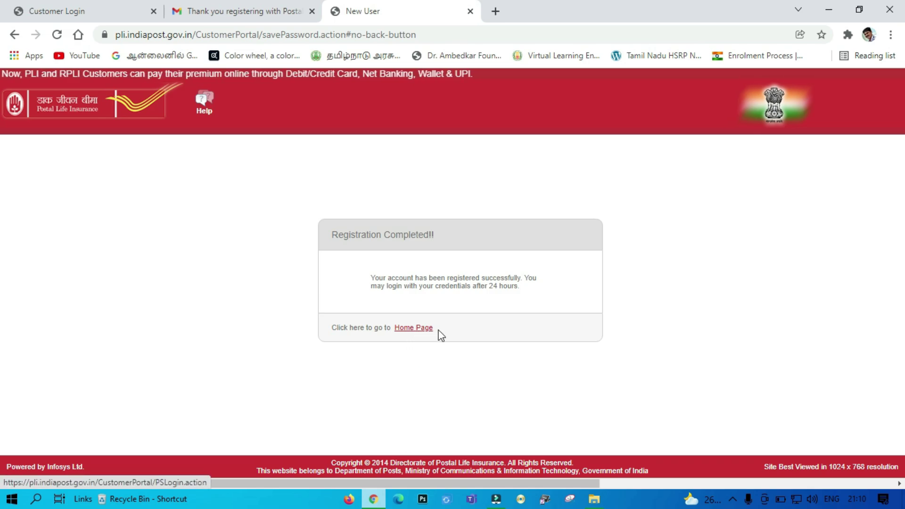
{"action": "left_click", "coordinate": [424, 328]}
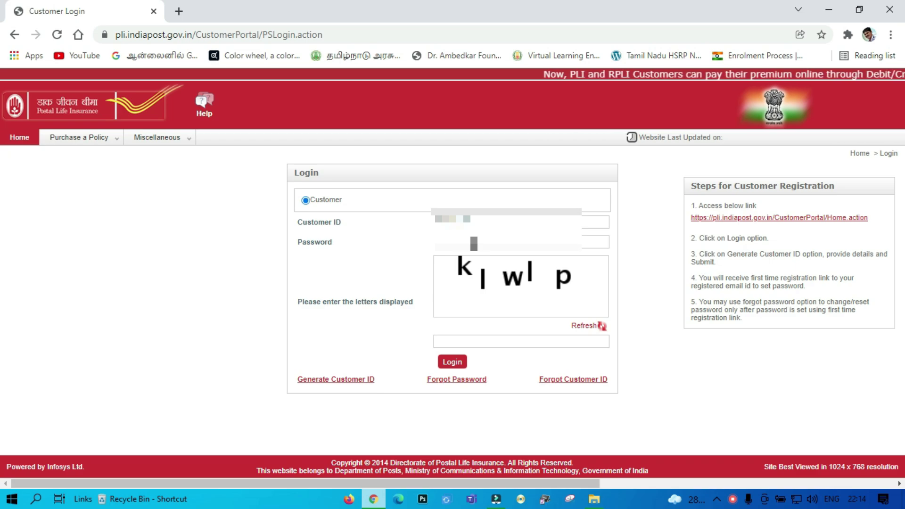
Step: Log in to the customer portal with the customer ID, account password and displayed captcha letters, and open My Profile
{"action": "type", "text": "*****"}
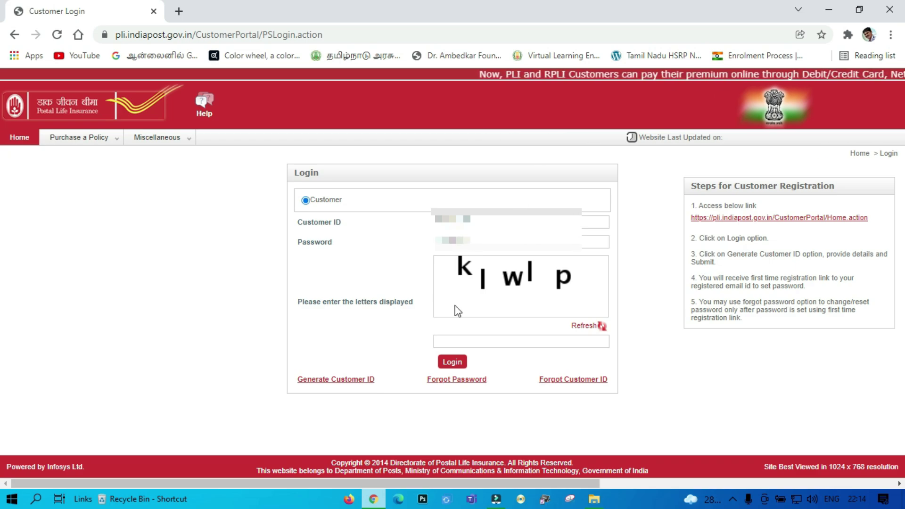
{"action": "left_click", "coordinate": [499, 342]}
{"action": "type", "text": "kllwp"}
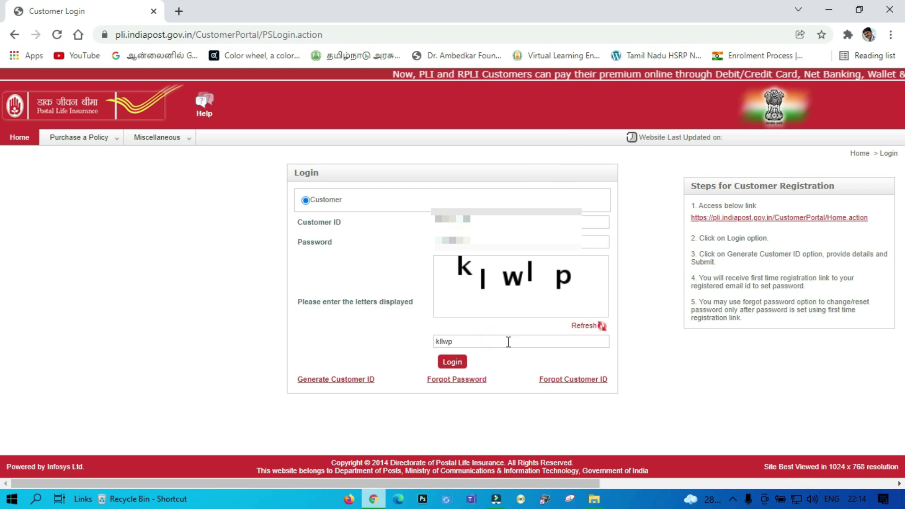
{"action": "left_click", "coordinate": [453, 364]}
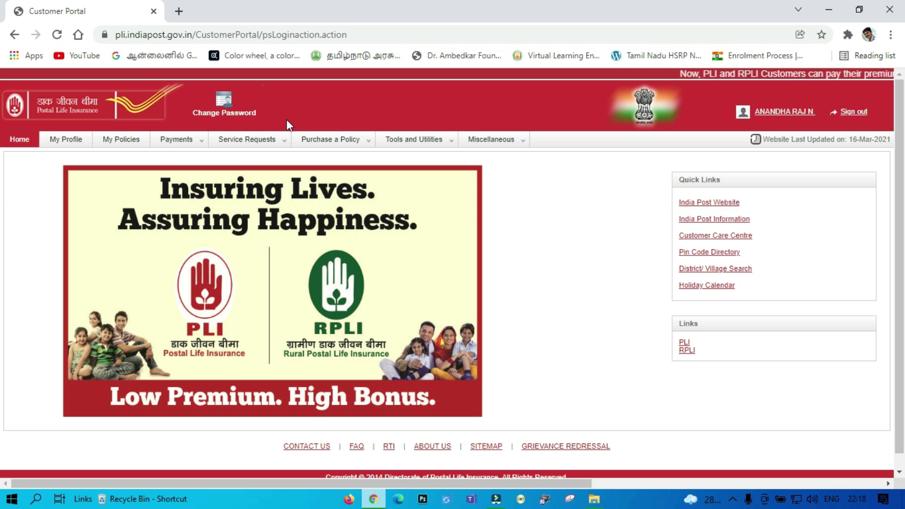
{"action": "left_click", "coordinate": [78, 148]}
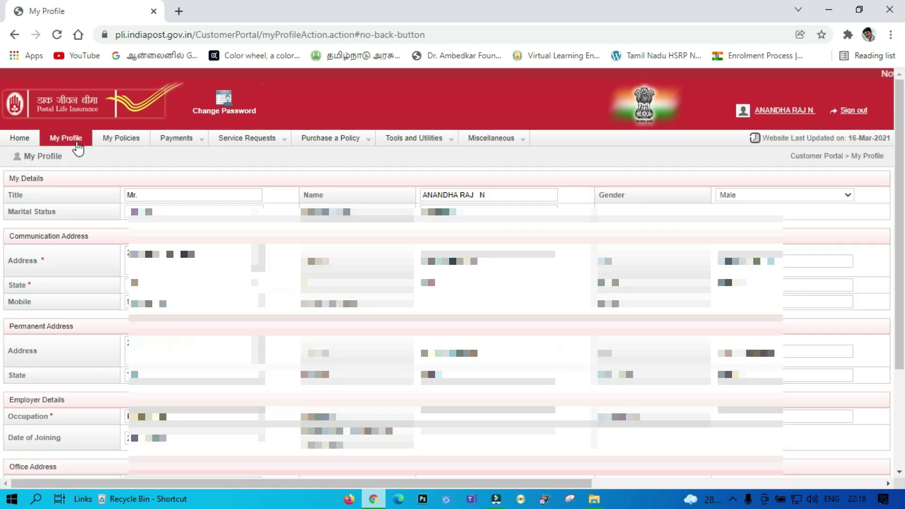